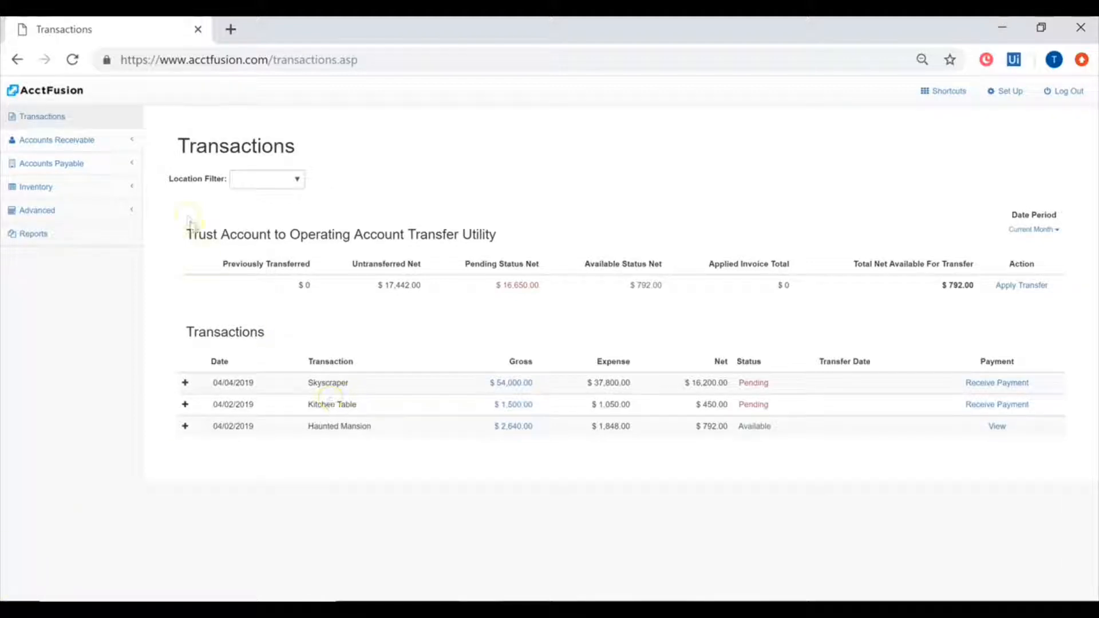
- Examine the Trust Account to Operating Account Transfer Utility and its summary columns, from Previously Transferred through Total Net Available For Transfer
left_click_drag(181, 233, 587, 226)
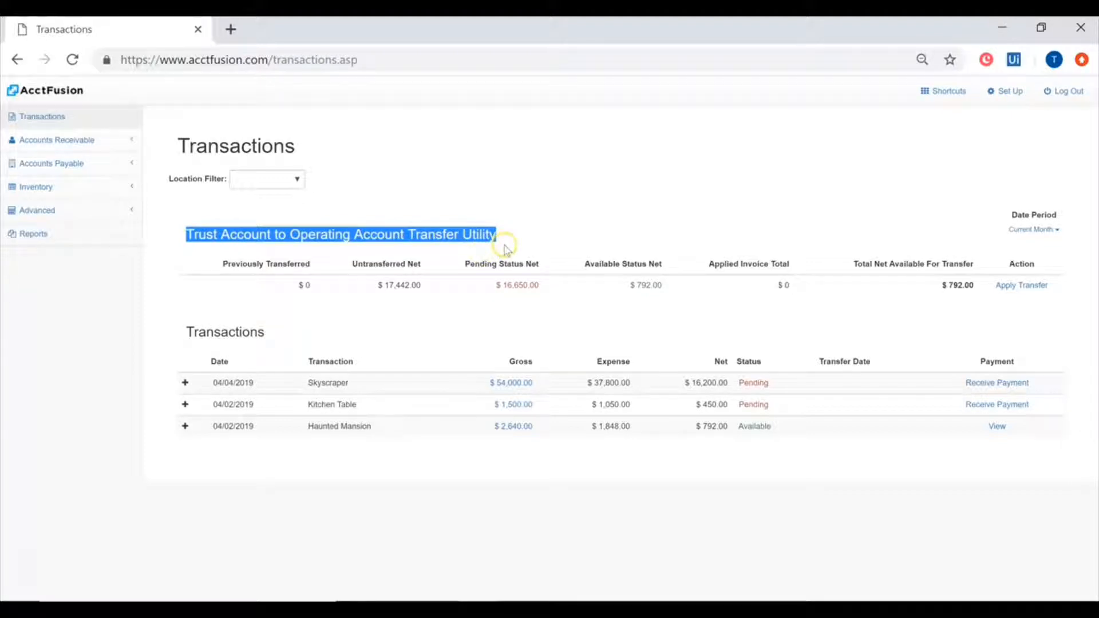
left_click_drag(222, 264, 350, 269)
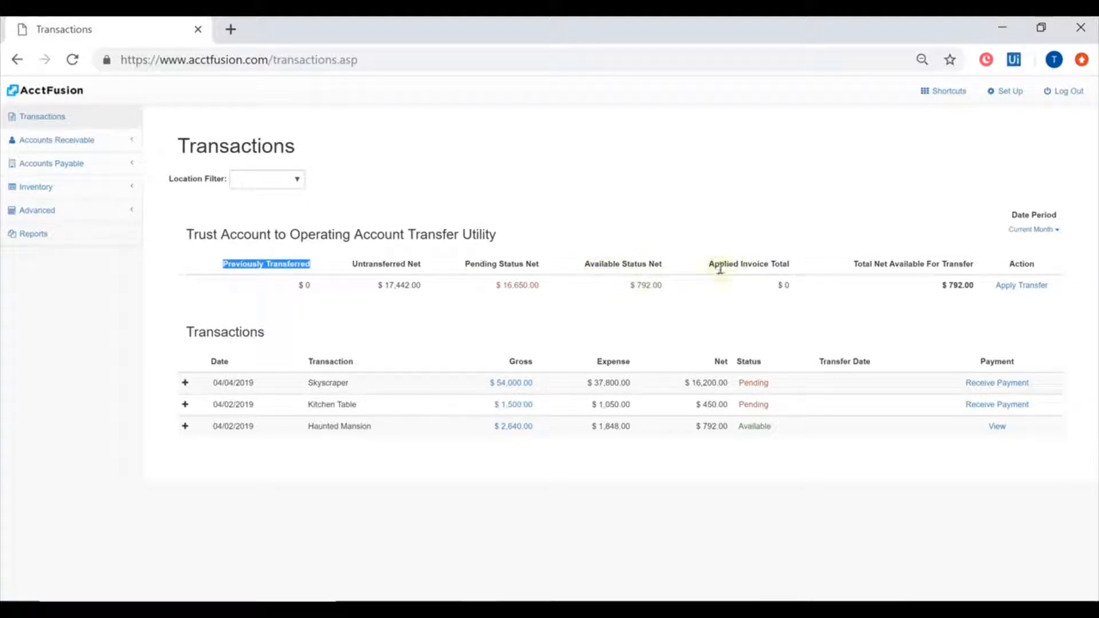
left_click(888, 267)
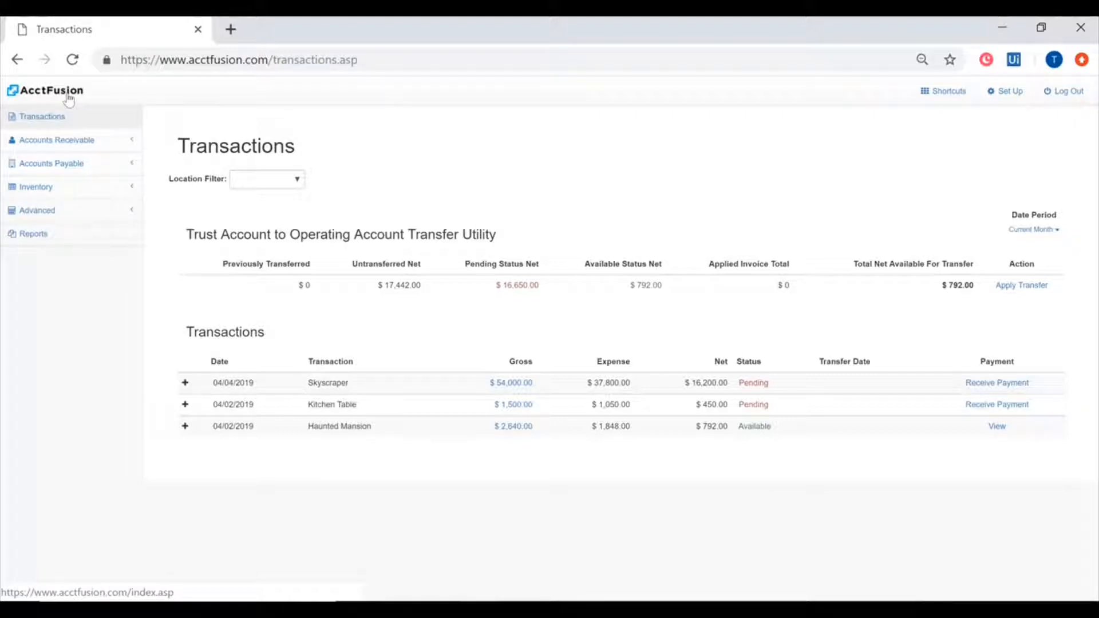
- Expand the Haunted Mansion transaction, compare its gross and net amounts with the Available Status Net, and collapse it again
left_click(185, 425)
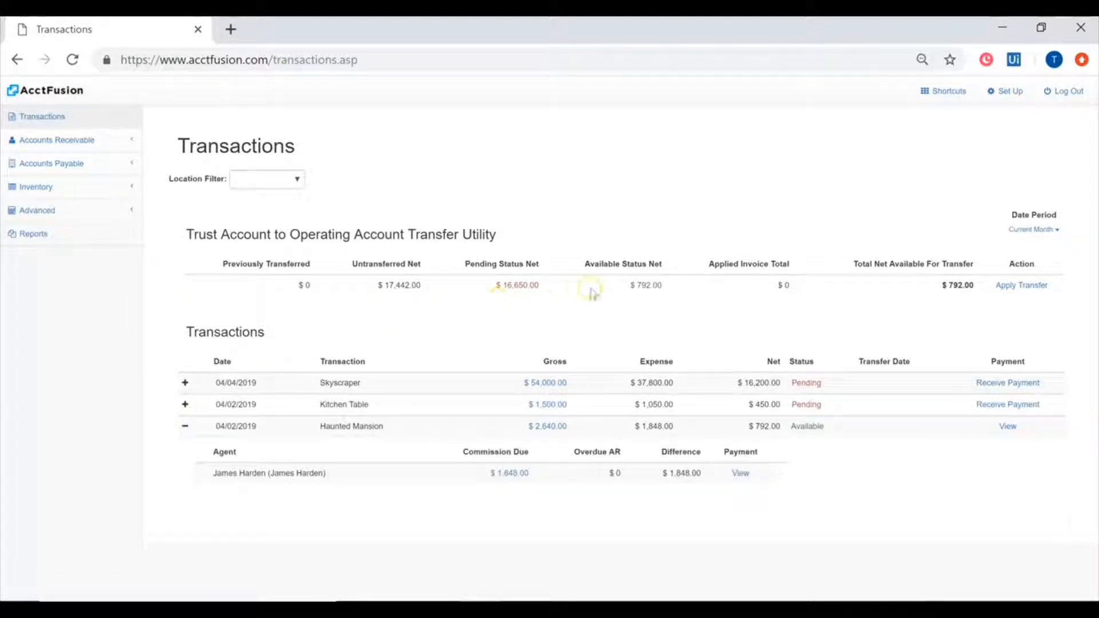
left_click_drag(631, 285, 666, 286)
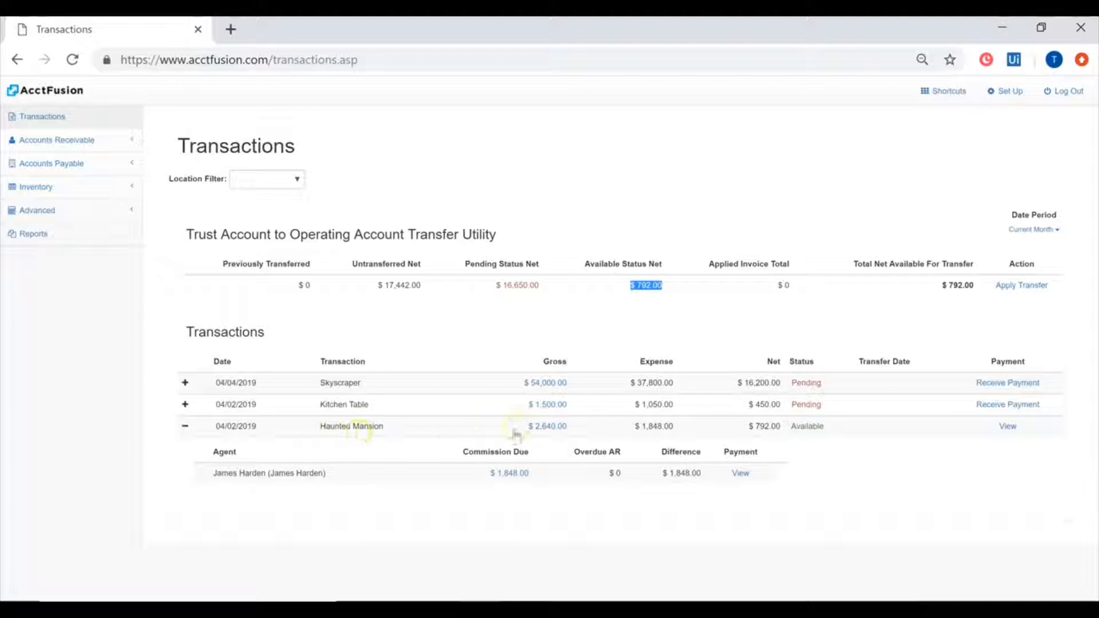
left_click_drag(518, 427, 578, 427)
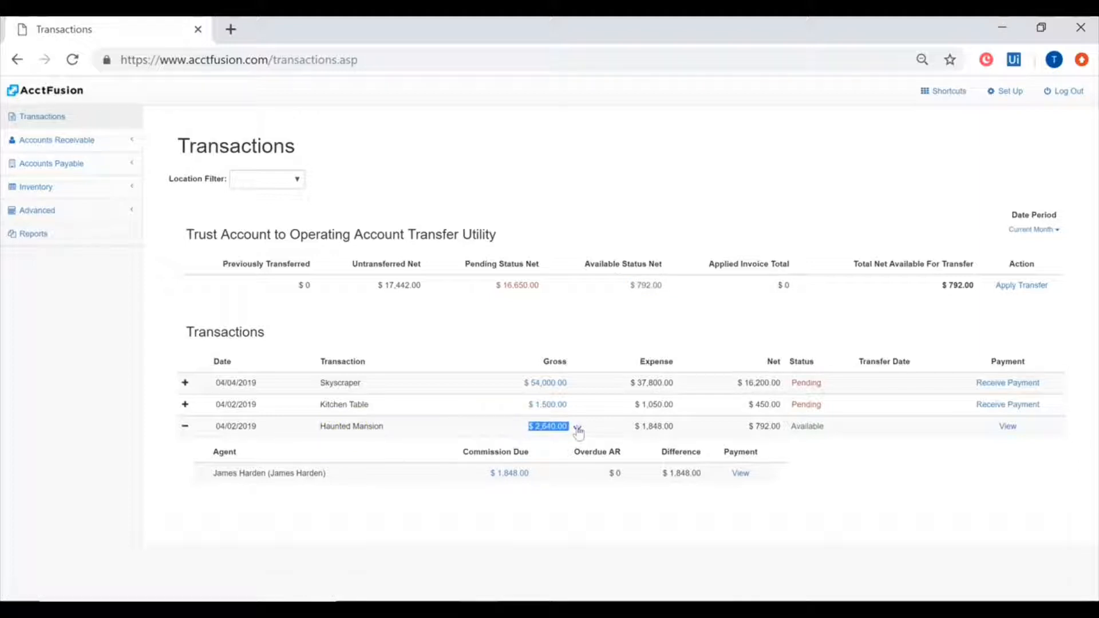
left_click(577, 429)
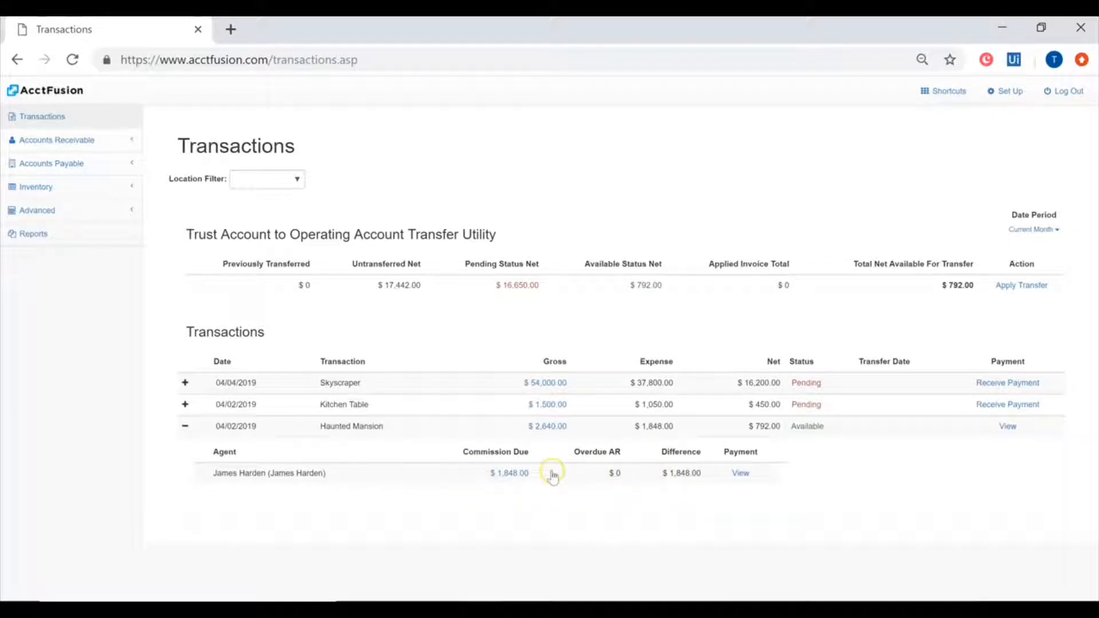
left_click_drag(746, 431, 779, 429)
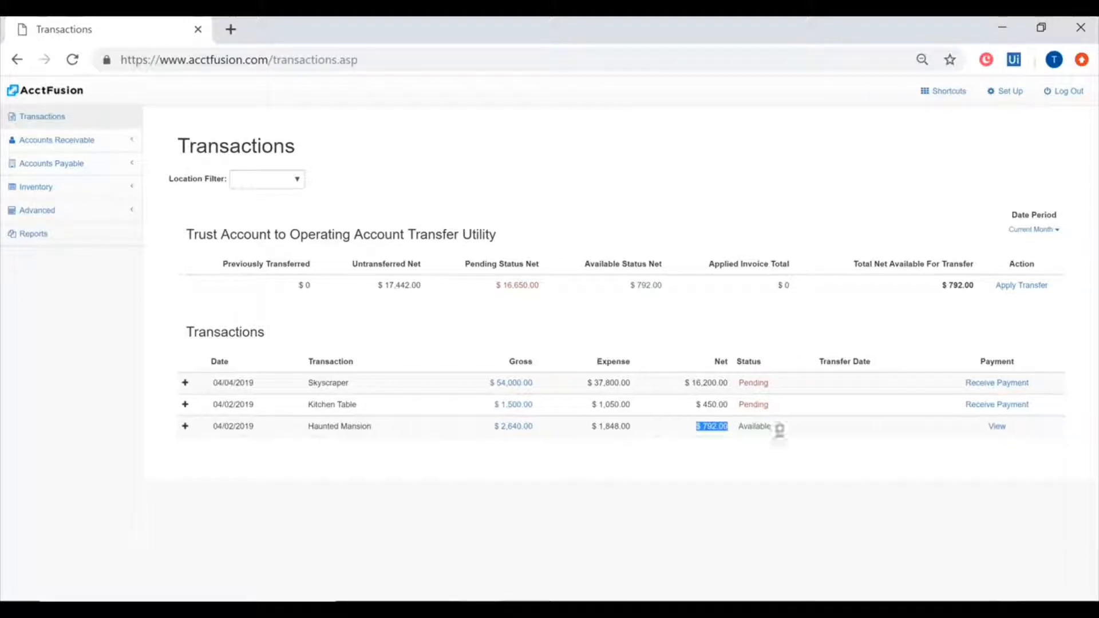
- View the payment received for Haunted Mansion, check its deposit bank, and return to the Transactions page
left_click(997, 426)
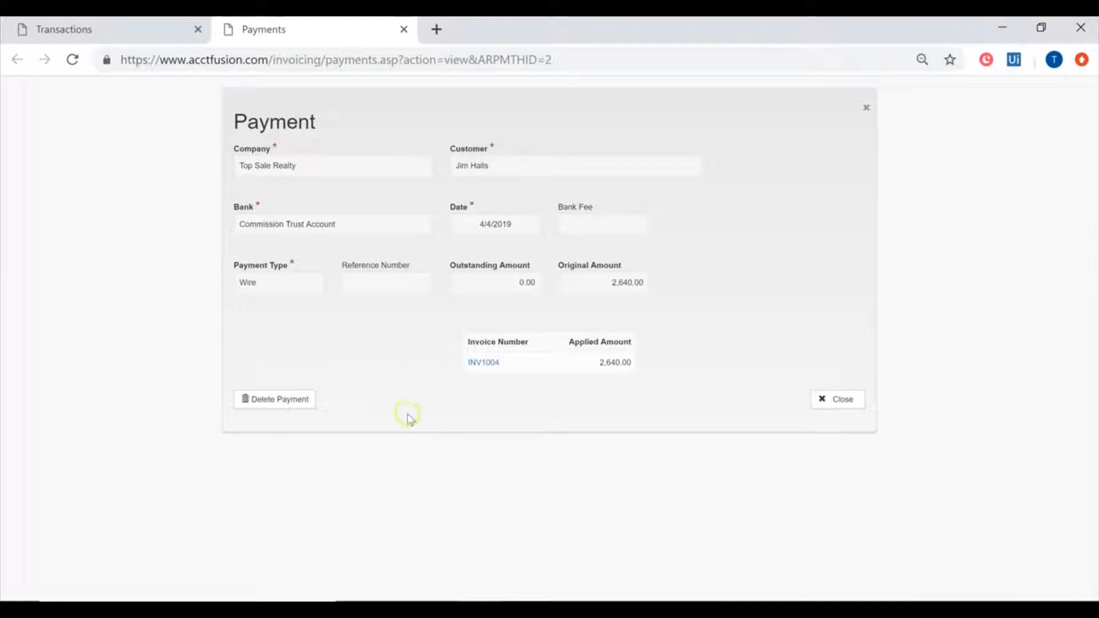
left_click_drag(338, 229, 241, 224)
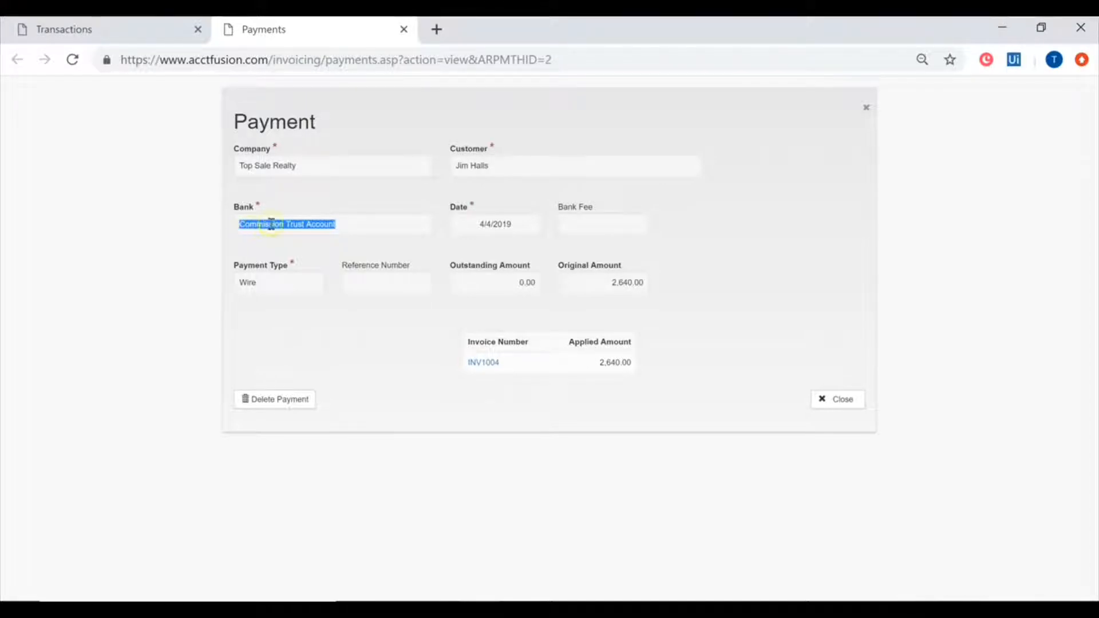
left_click(865, 109)
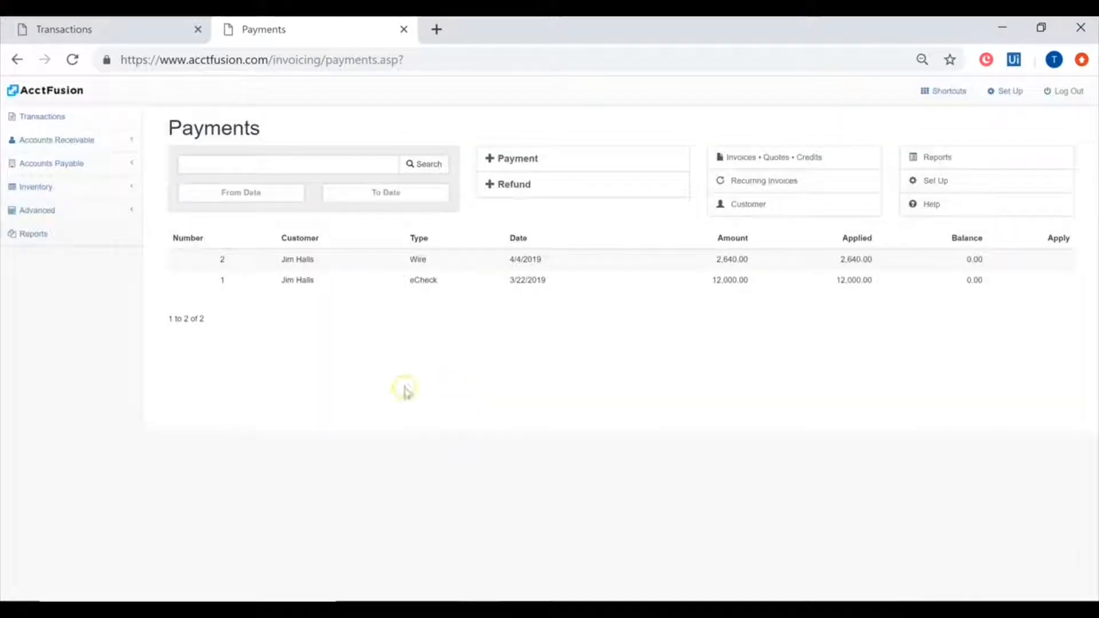
left_click(43, 116)
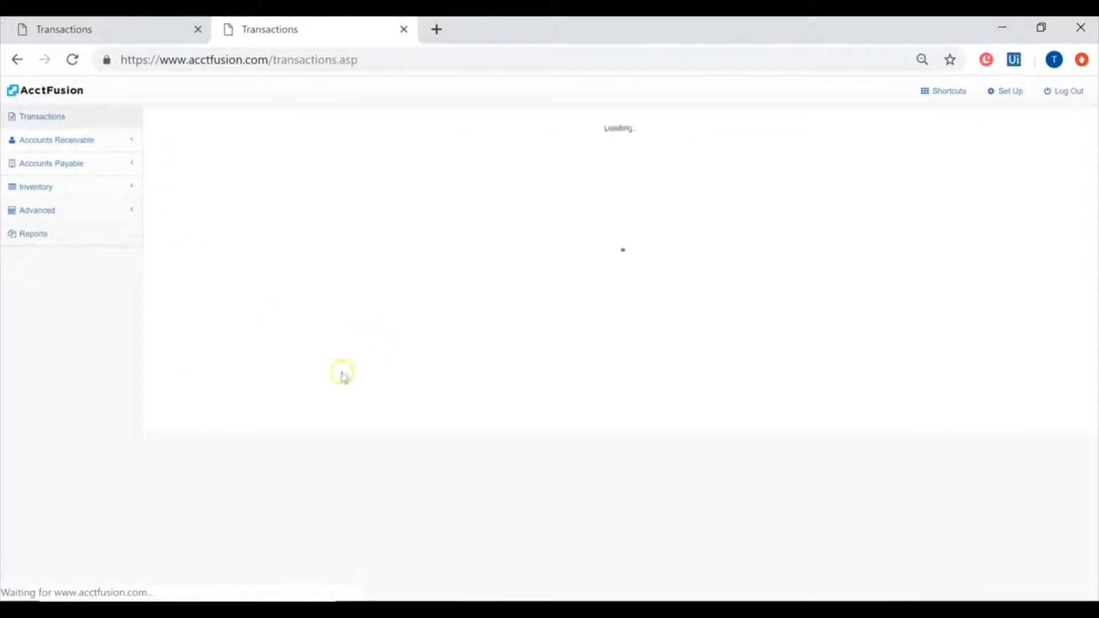
- View the agent's commission payment under Haunted Mansion, check which bank paid it, and return to the Transactions page
left_click(320, 433)
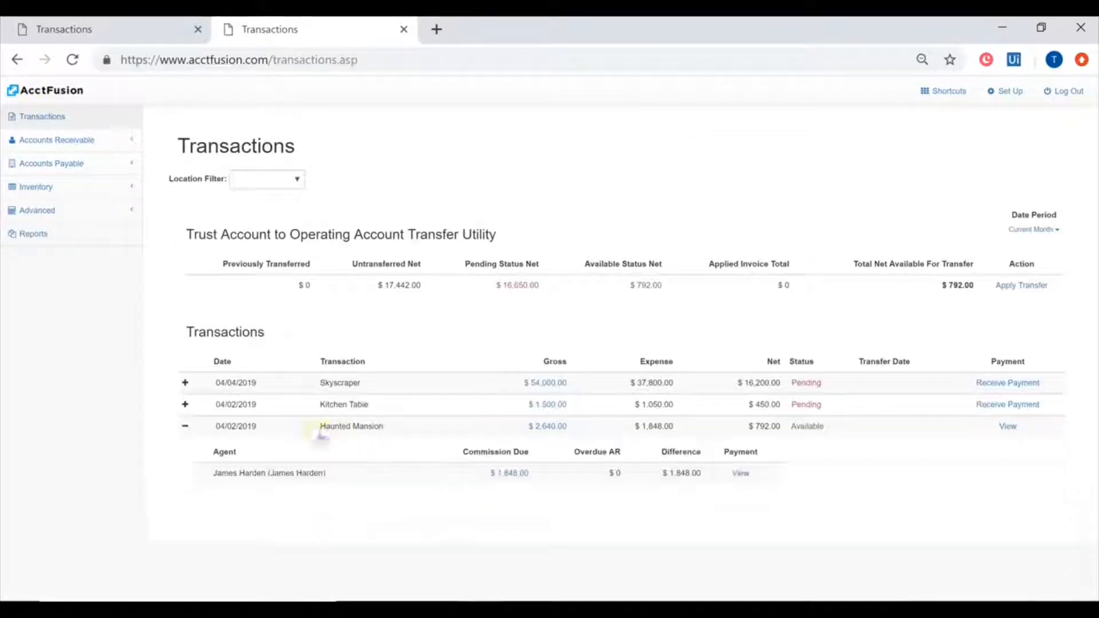
left_click(752, 481)
left_click_drag(155, 222, 9, 226)
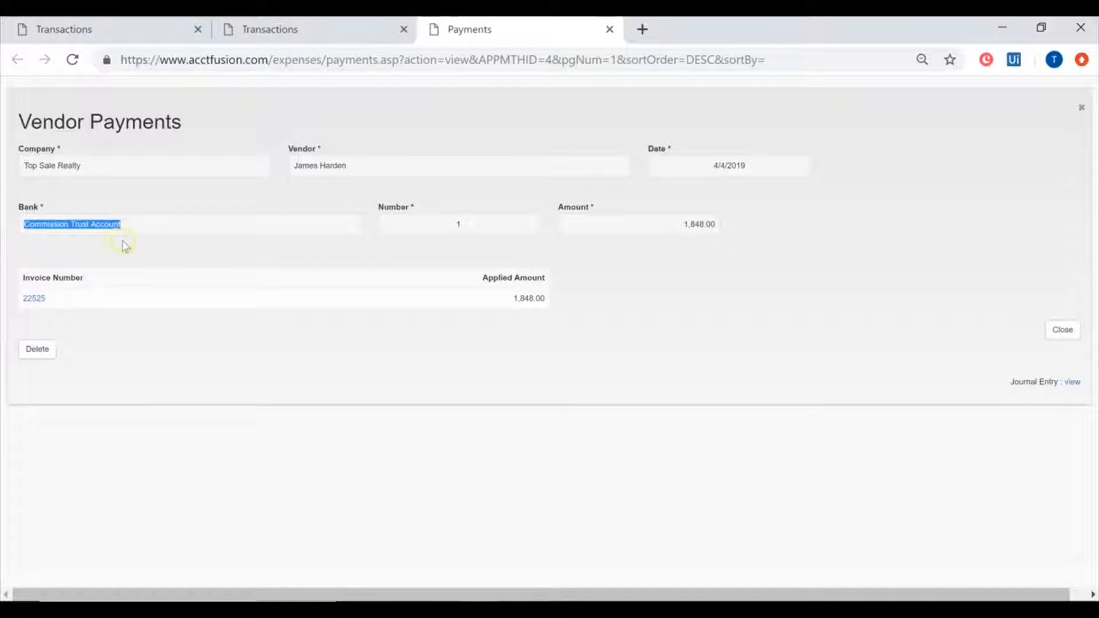
left_click(125, 245)
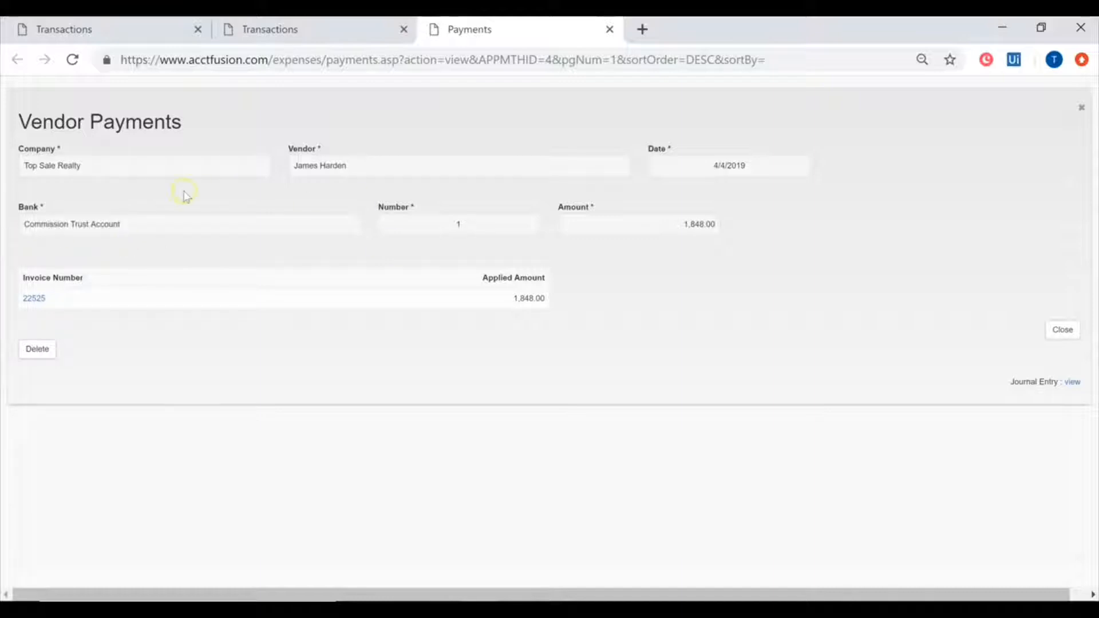
left_click(1084, 112)
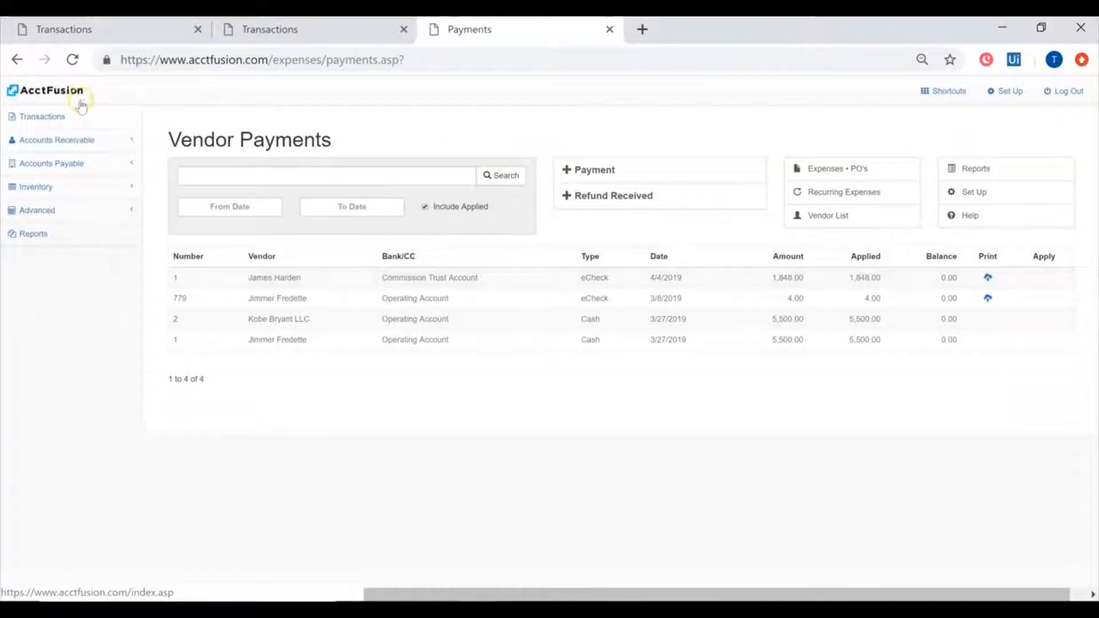
left_click(57, 118)
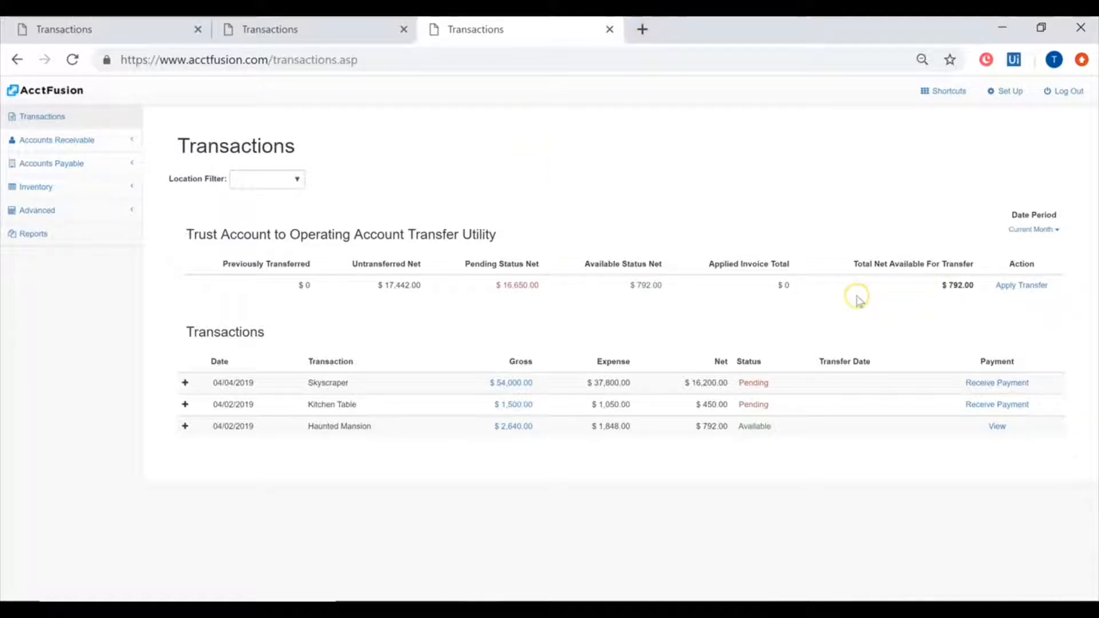
- Review the available amount and deposit note in Transfer Funds, and apply the transfer from the trust account to the operating account
left_click(1025, 287)
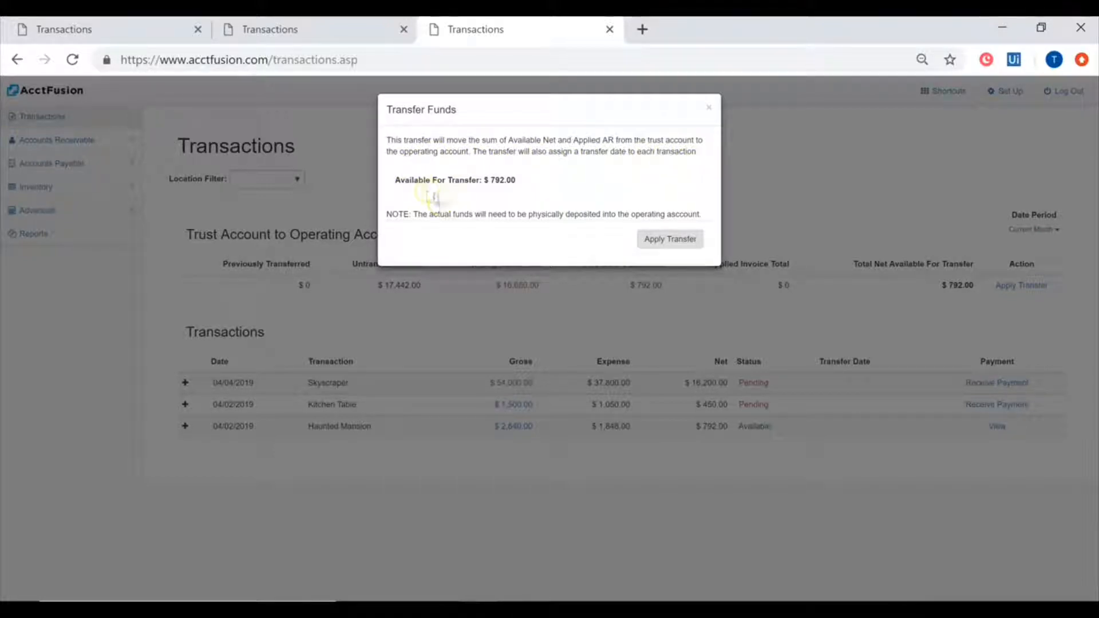
left_click_drag(454, 180, 516, 180)
left_click(517, 182)
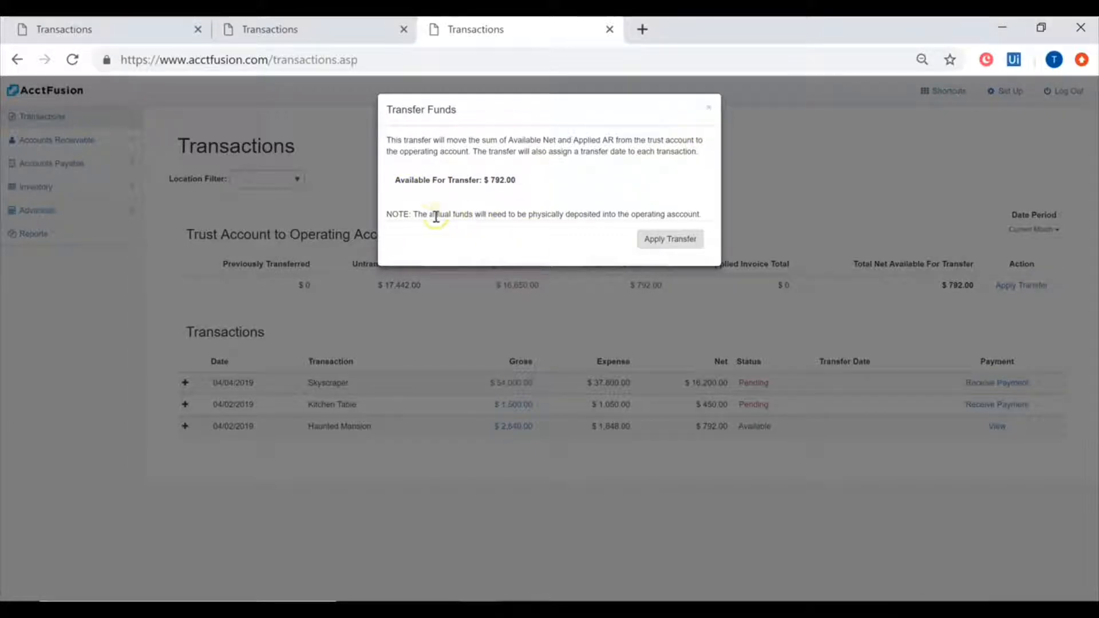
left_click_drag(418, 215, 386, 205)
left_click_drag(527, 210, 705, 213)
left_click(705, 213)
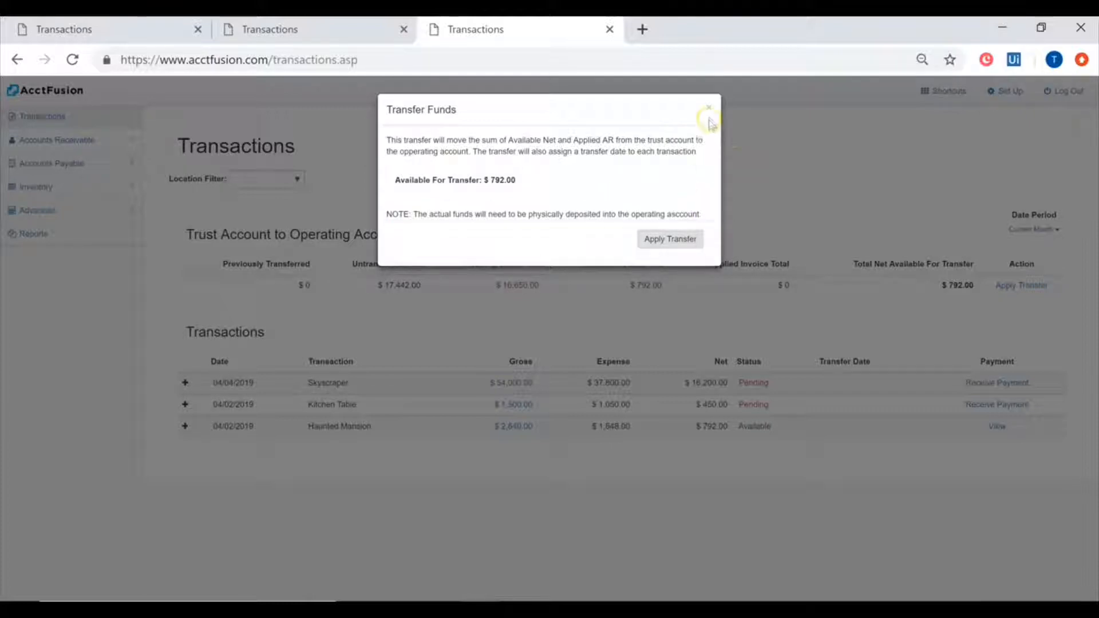
left_click(676, 240)
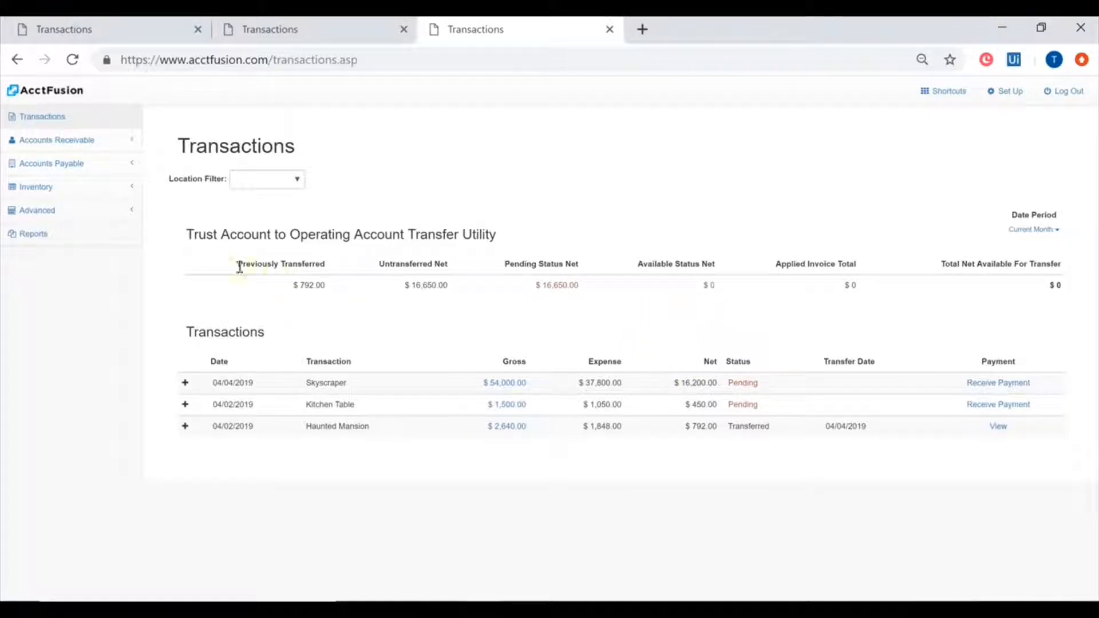
- Review the transfer utility's Previously Transferred, Available Status Net, Untransferred Net and Pending Status Net figures after the transfer
left_click_drag(237, 263, 346, 290)
left_click_drag(638, 263, 719, 284)
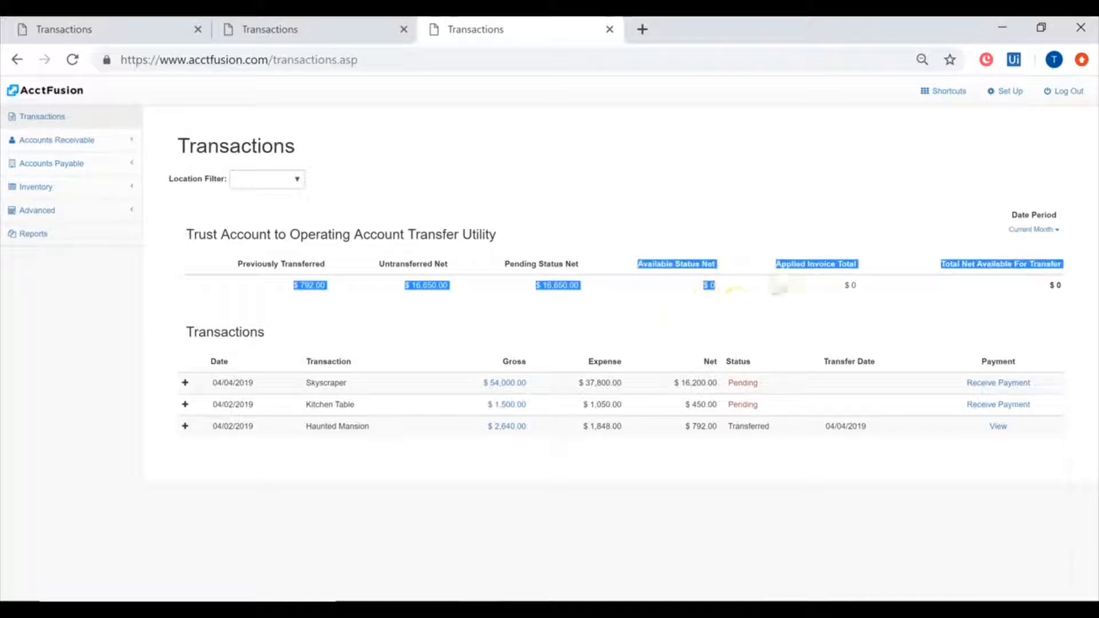
left_click(767, 299)
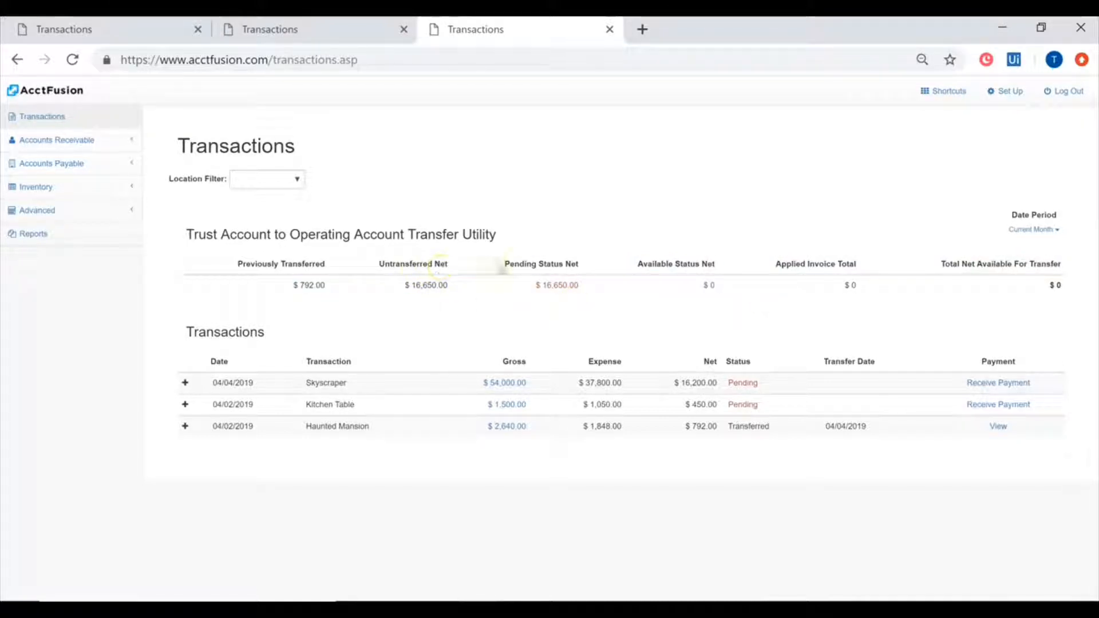
left_click_drag(516, 265, 584, 264)
left_click_drag(405, 264, 580, 268)
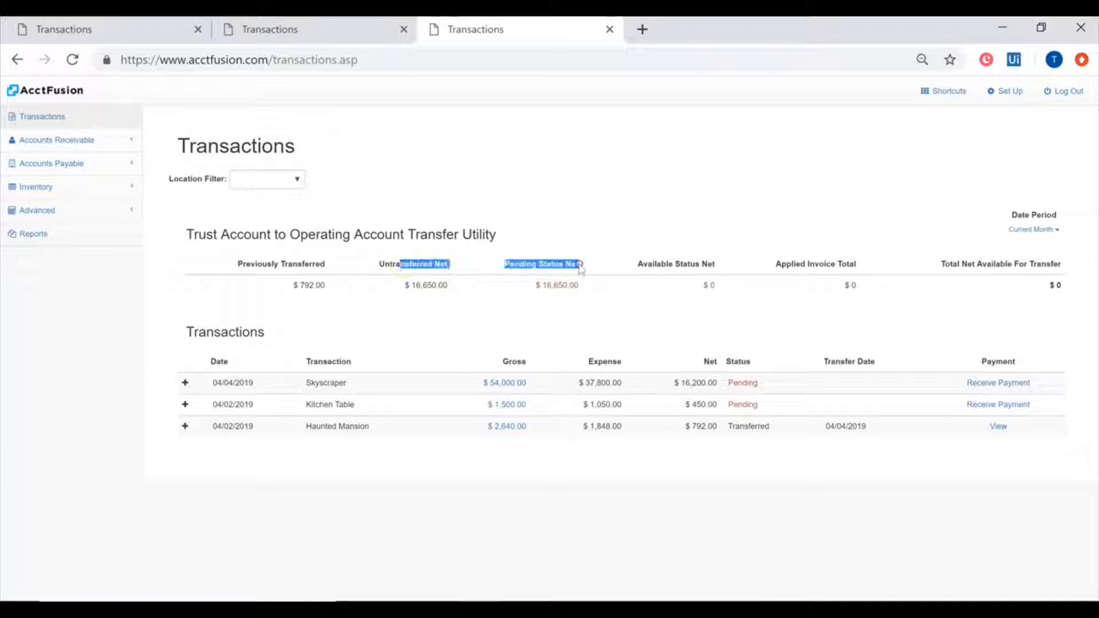
left_click(753, 384)
left_click_drag(589, 289, 398, 290)
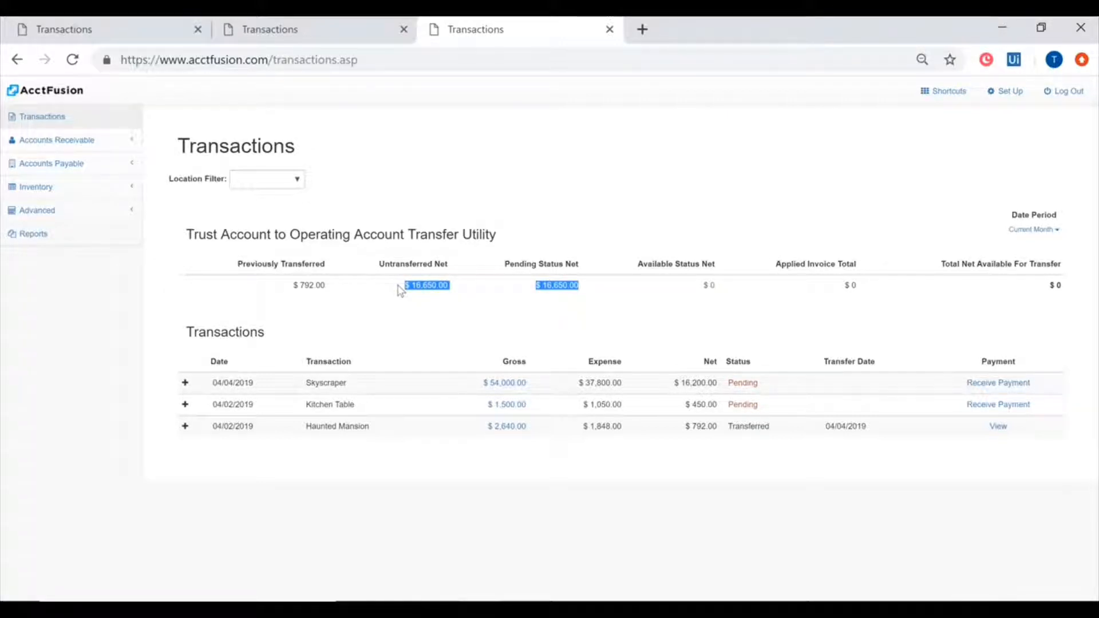
left_click(266, 307)
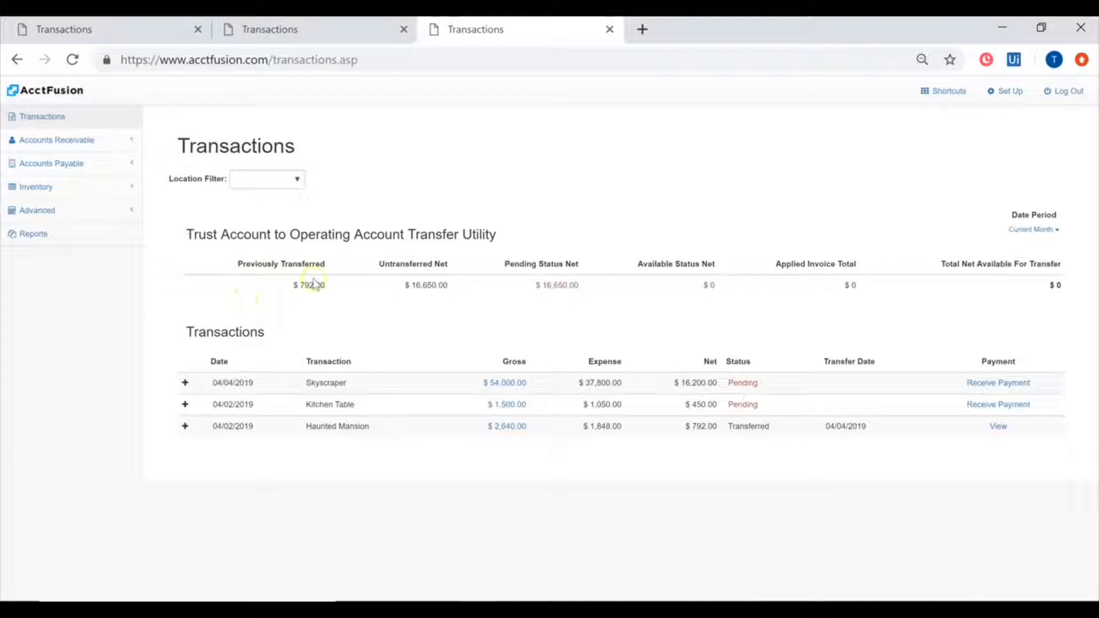
- Inspect the debit and credit lines of the newest Bank Trans journal entry, and return to the Transactions page
left_click(50, 212)
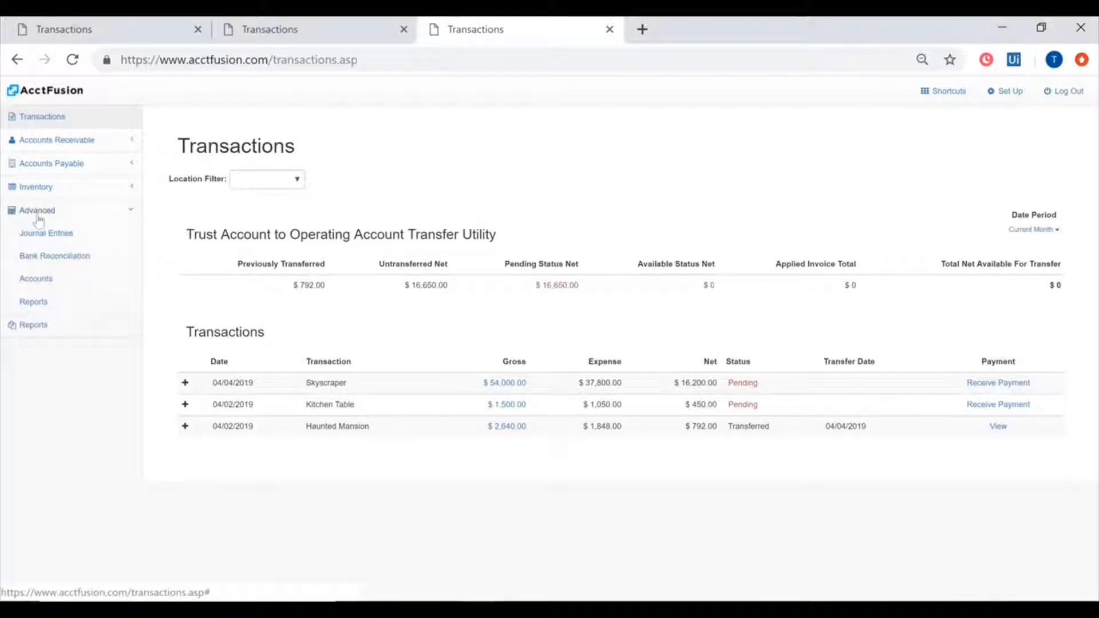
left_click(78, 232)
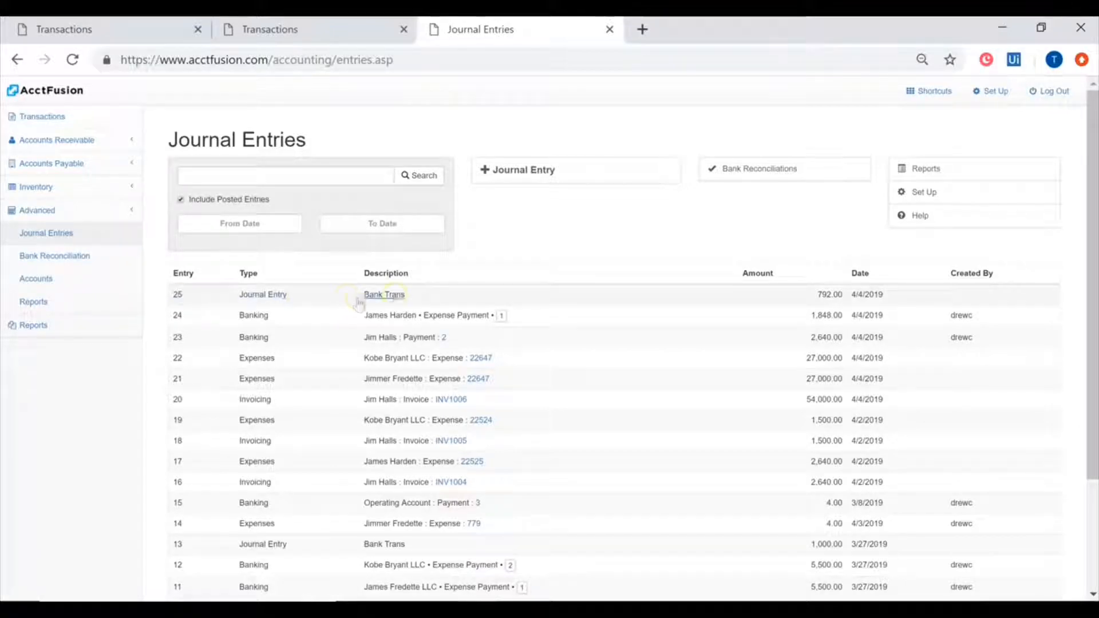
left_click(721, 297)
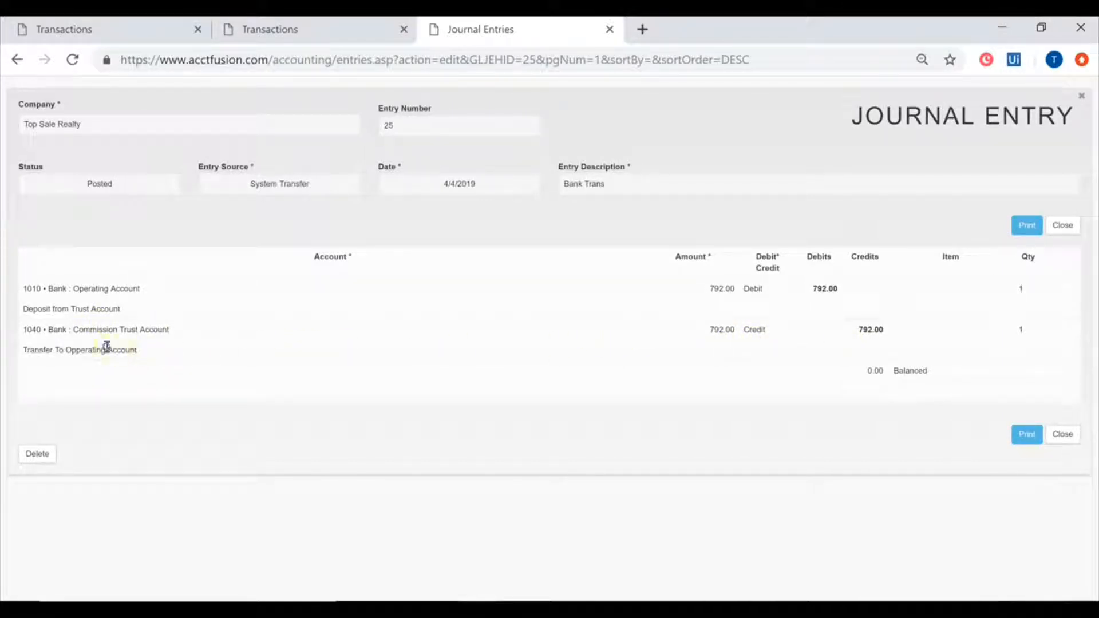
left_click_drag(105, 348, 68, 328)
left_click(166, 326)
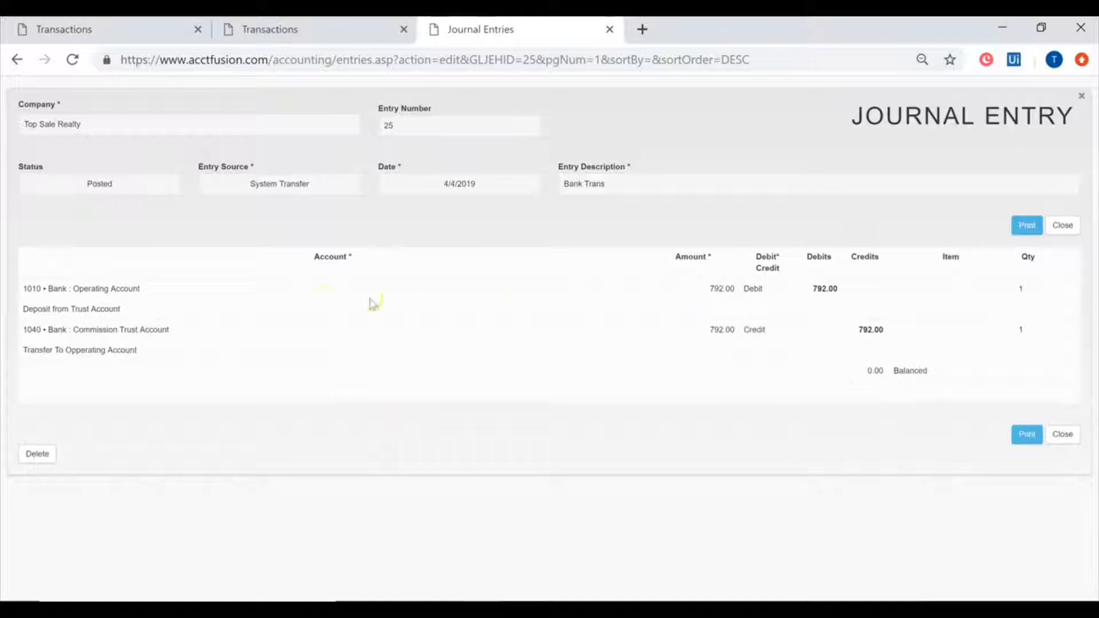
left_click_drag(370, 304, 17, 290)
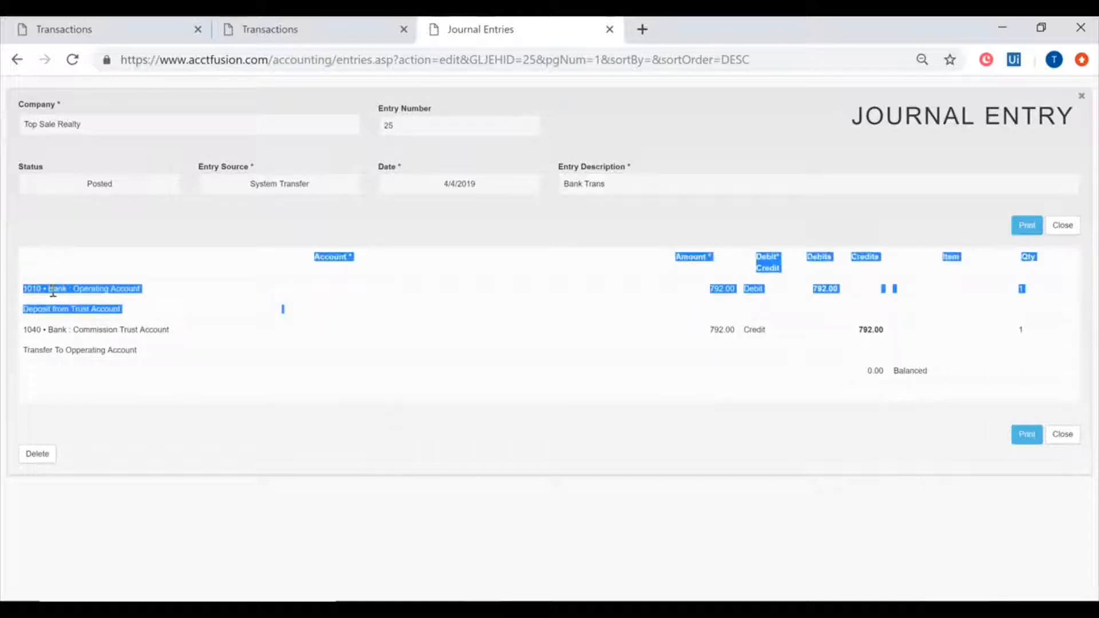
left_click(242, 303)
left_click(1080, 97)
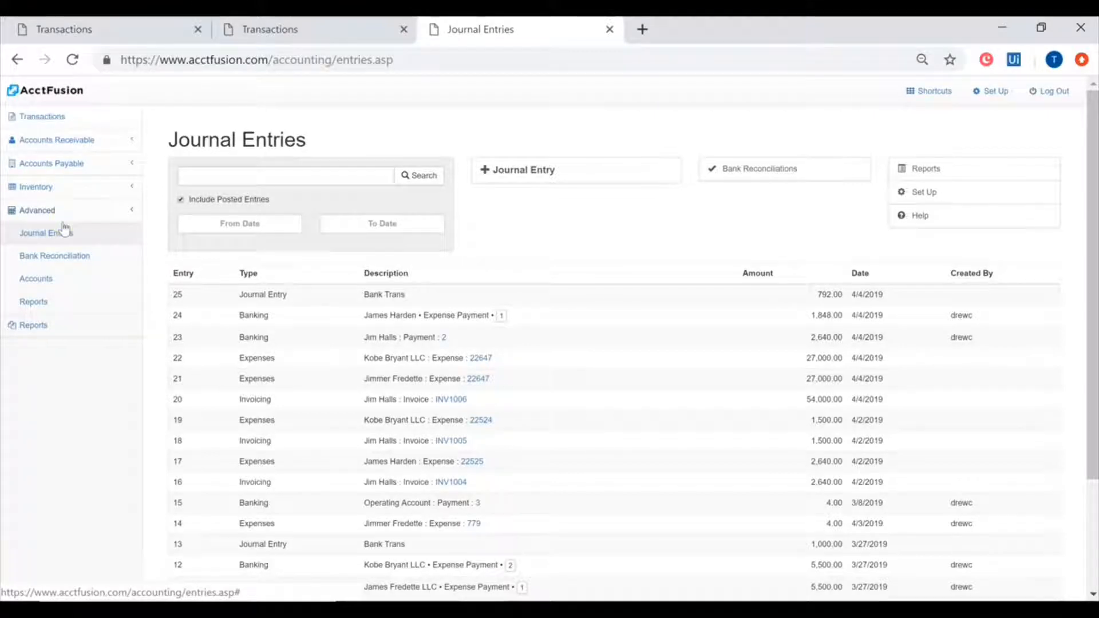
left_click(49, 116)
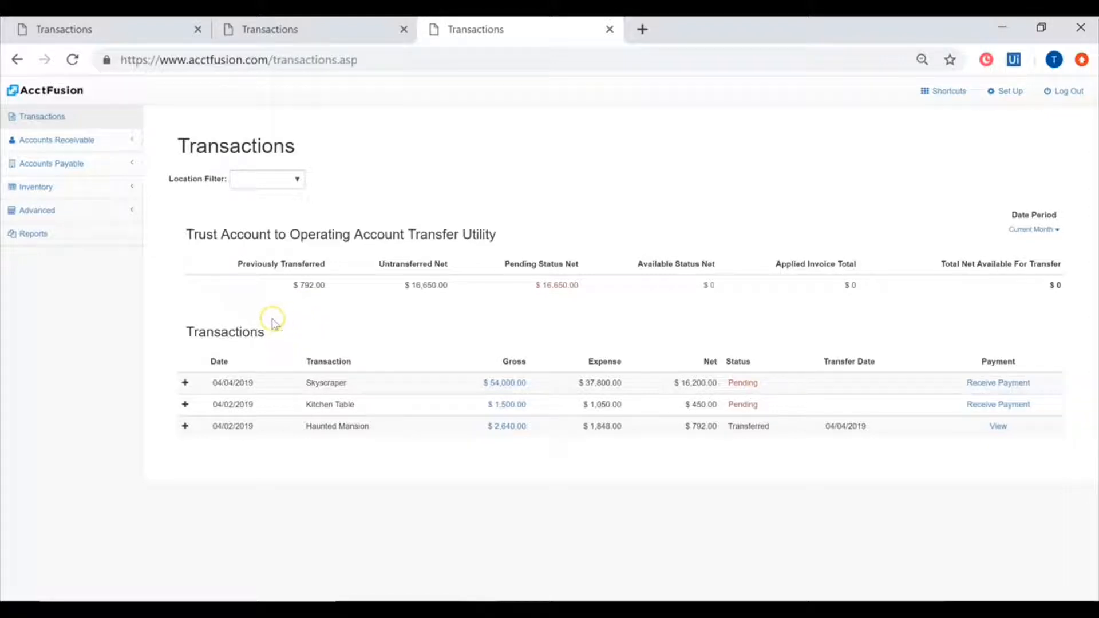
- Check the Merchant Account's Active options in the bank accounts setup without saving, and return to the home dashboard
left_click(1012, 93)
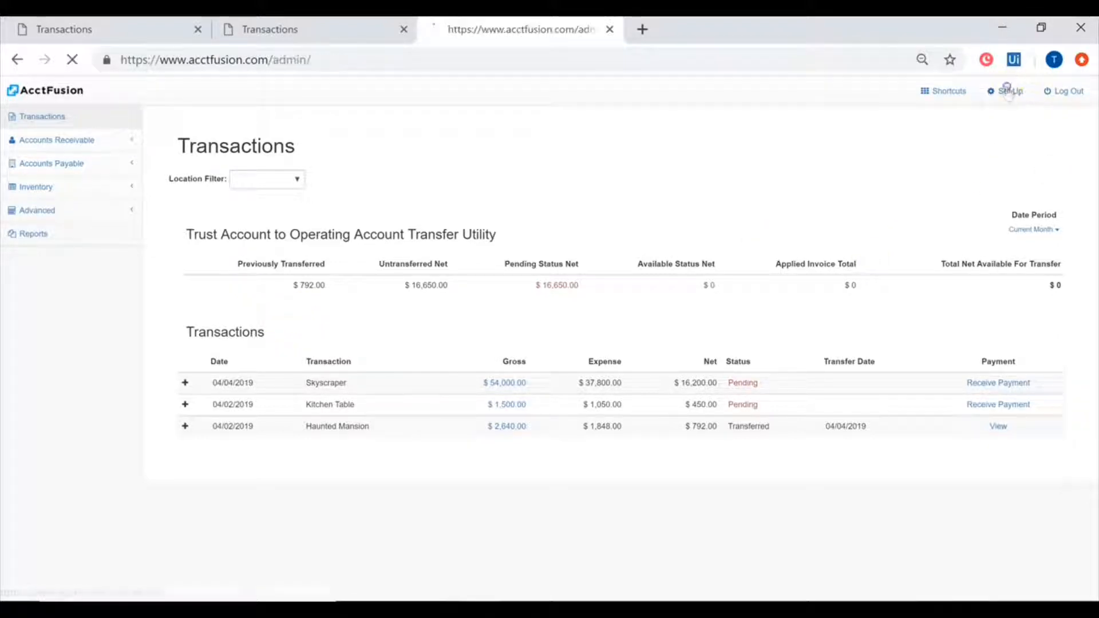
left_click(405, 169)
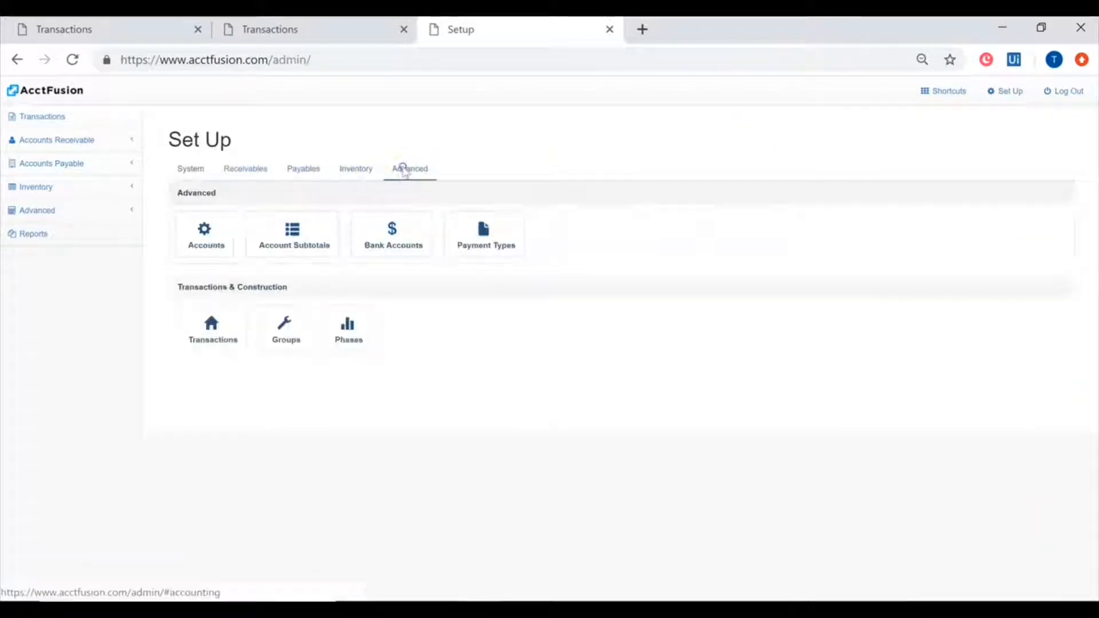
left_click(409, 232)
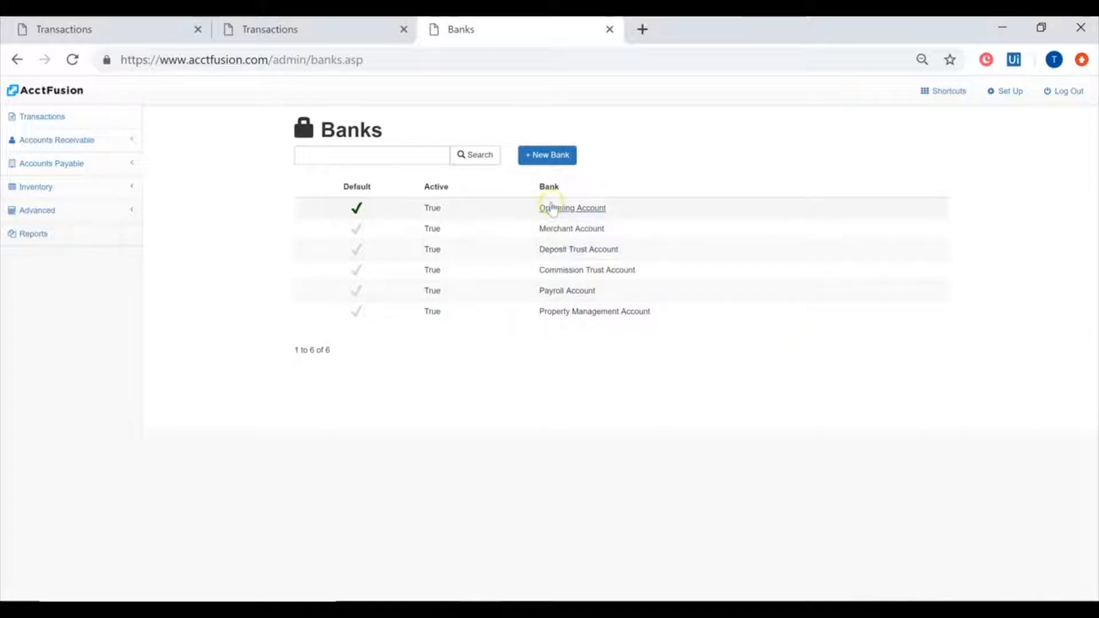
left_click(479, 239)
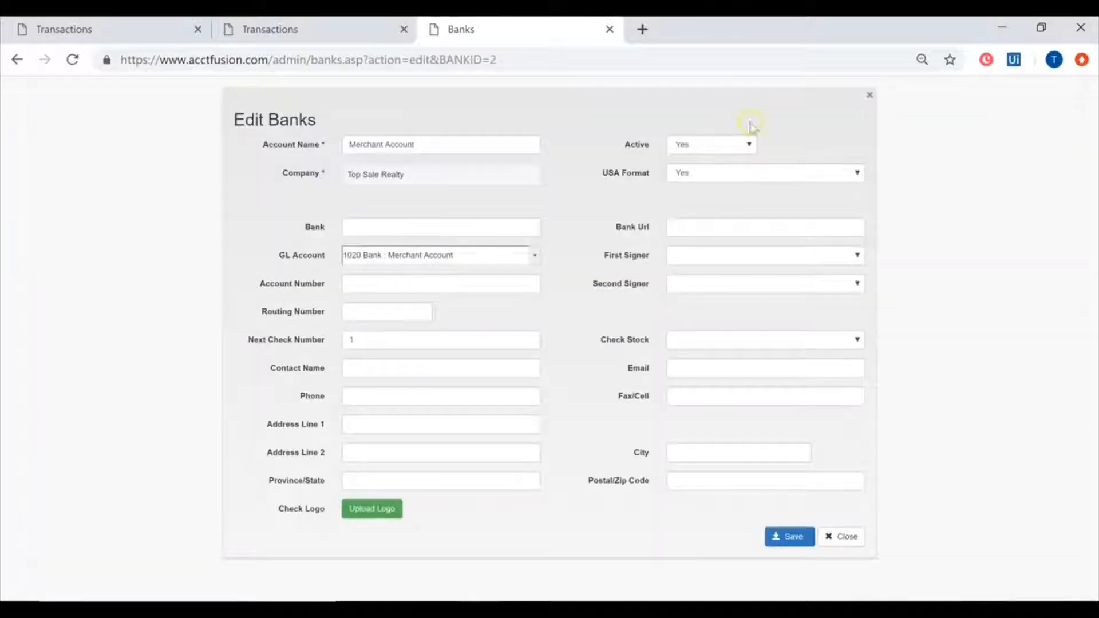
left_click(724, 144)
left_click(714, 196)
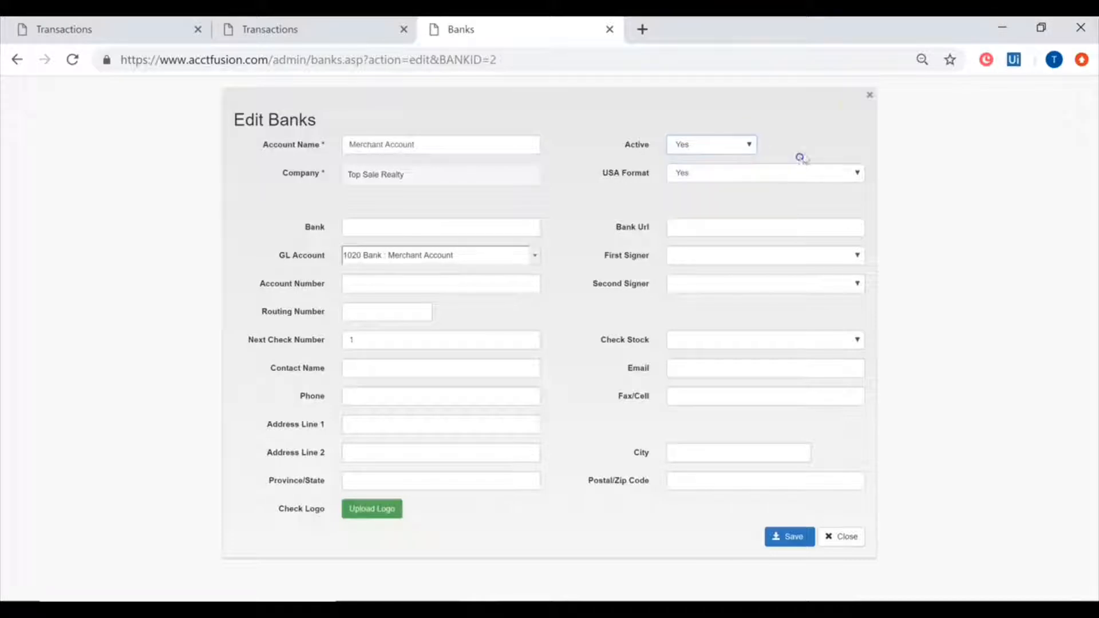
left_click(869, 94)
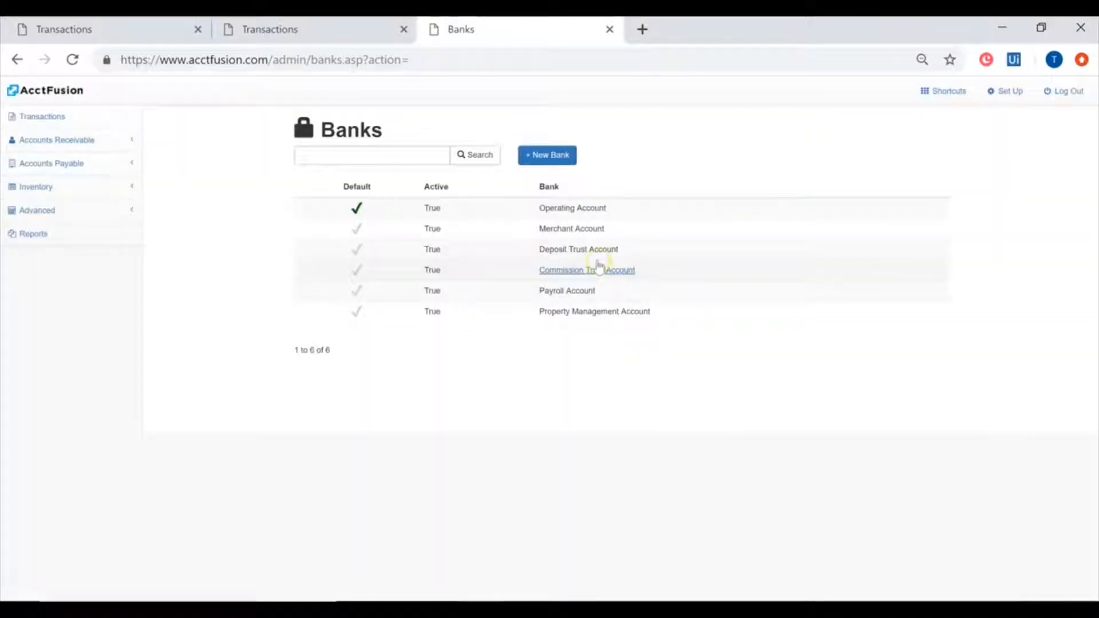
left_click(31, 95)
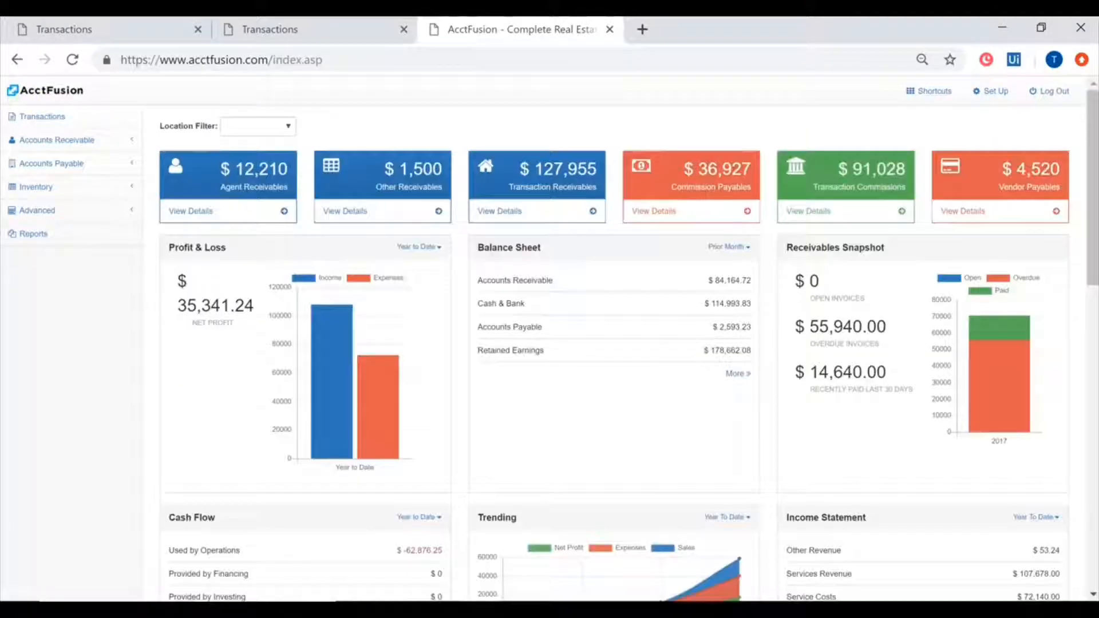